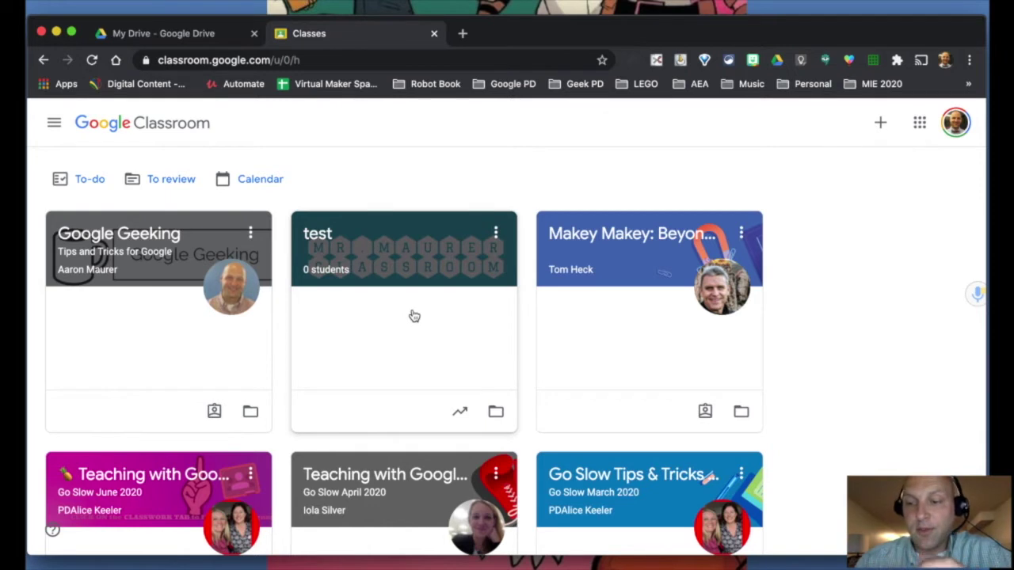
Open the 'test' class card to view its Stream page and current header banner
{"action": "left_click", "coordinate": [439, 261]}
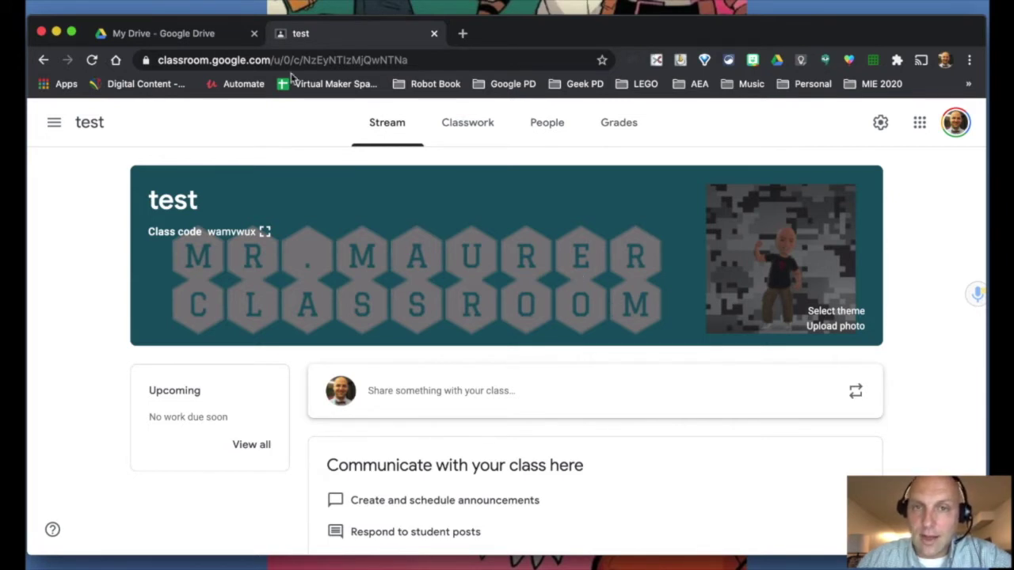
{"action": "left_click_drag", "start_coordinate": [510, 27], "coordinate": [513, 26]}
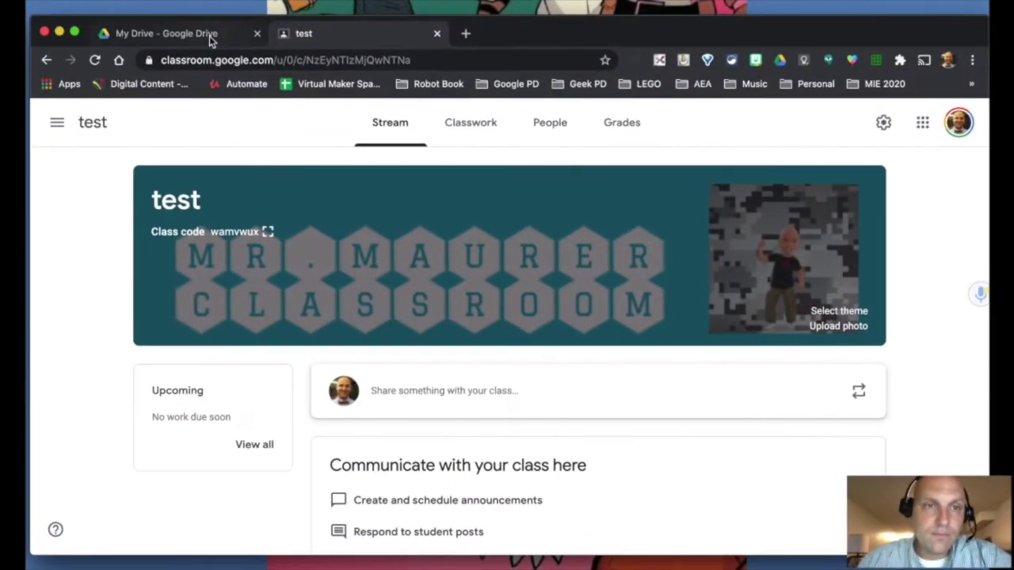
From My Drive, create a new blank Google Slides presentation via the New menu
{"action": "left_click", "coordinate": [211, 41]}
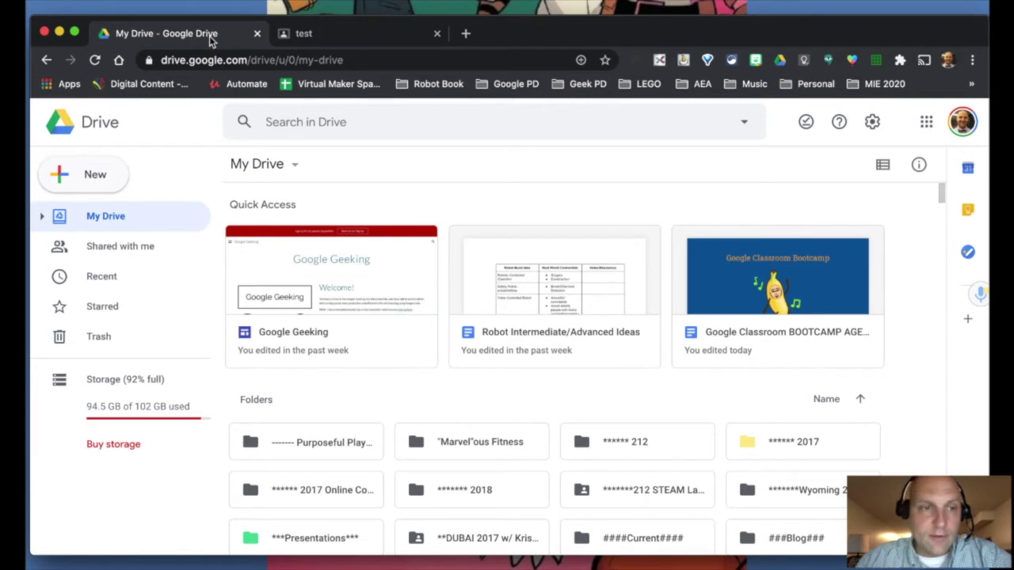
{"action": "left_click", "coordinate": [100, 180]}
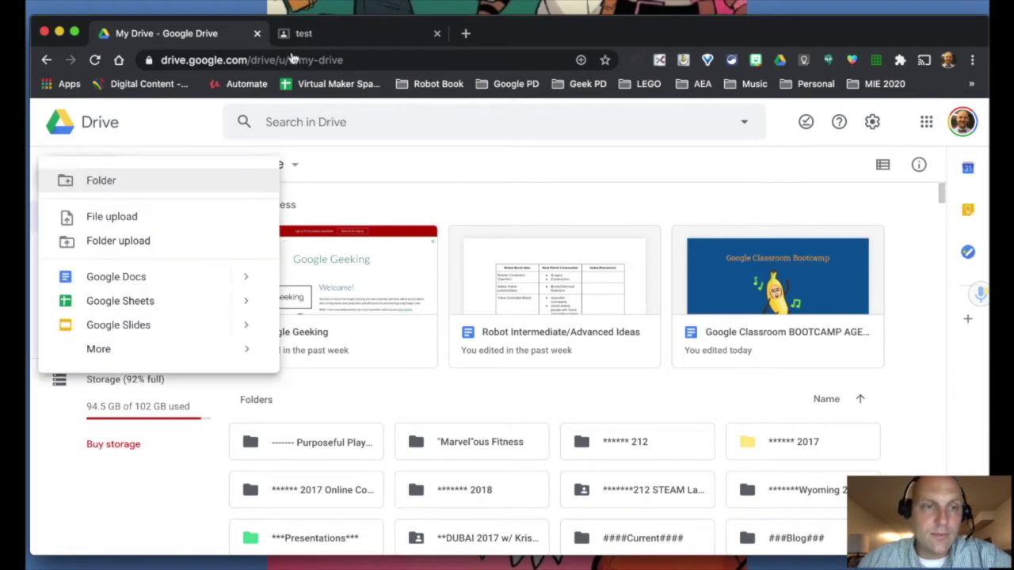
{"action": "left_click", "coordinate": [115, 324]}
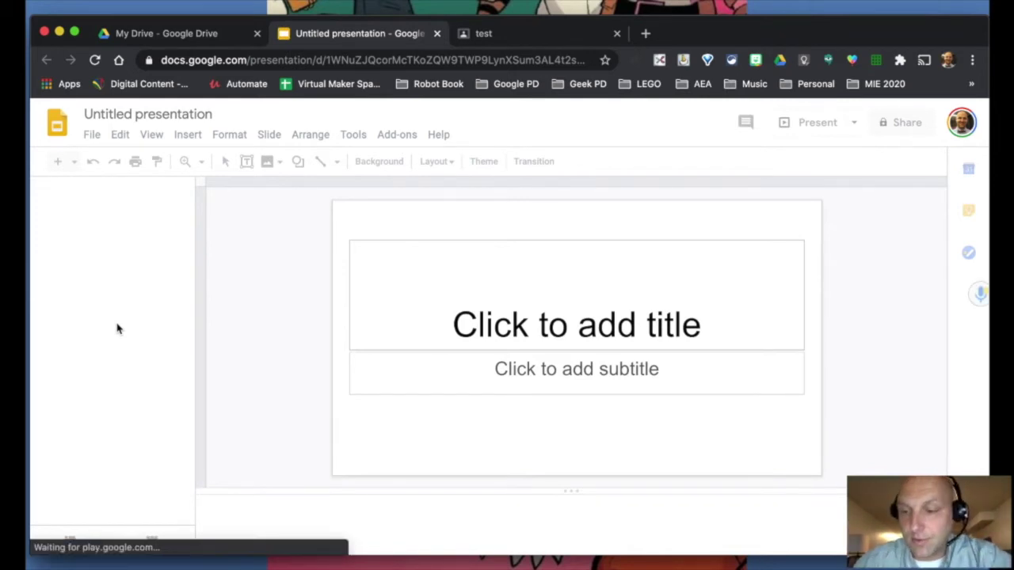
Rename the untitled presentation to 'Google Classroom Banner Template'
{"action": "left_click", "coordinate": [152, 116]}
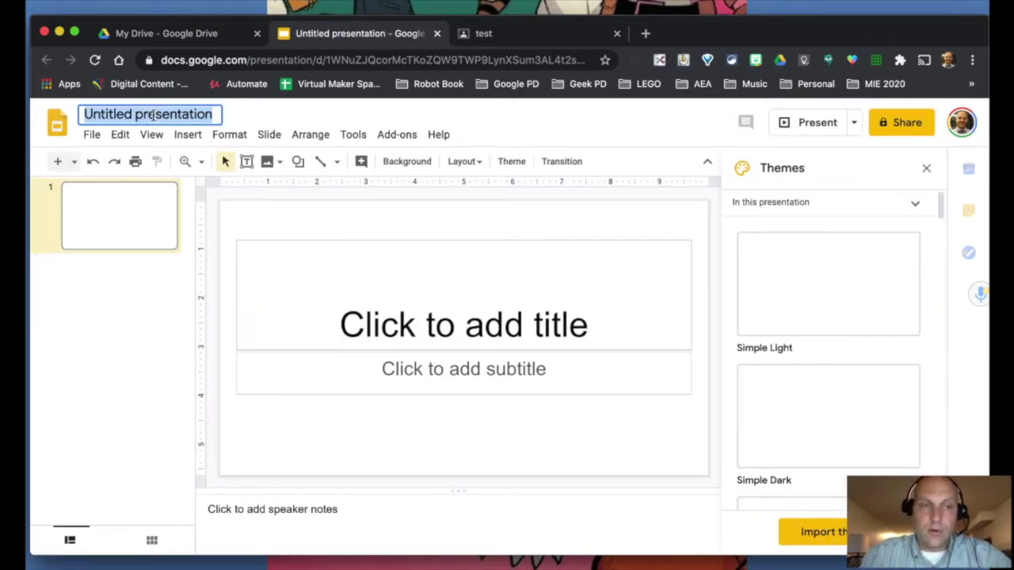
{"action": "type", "text": "Google Classr"}
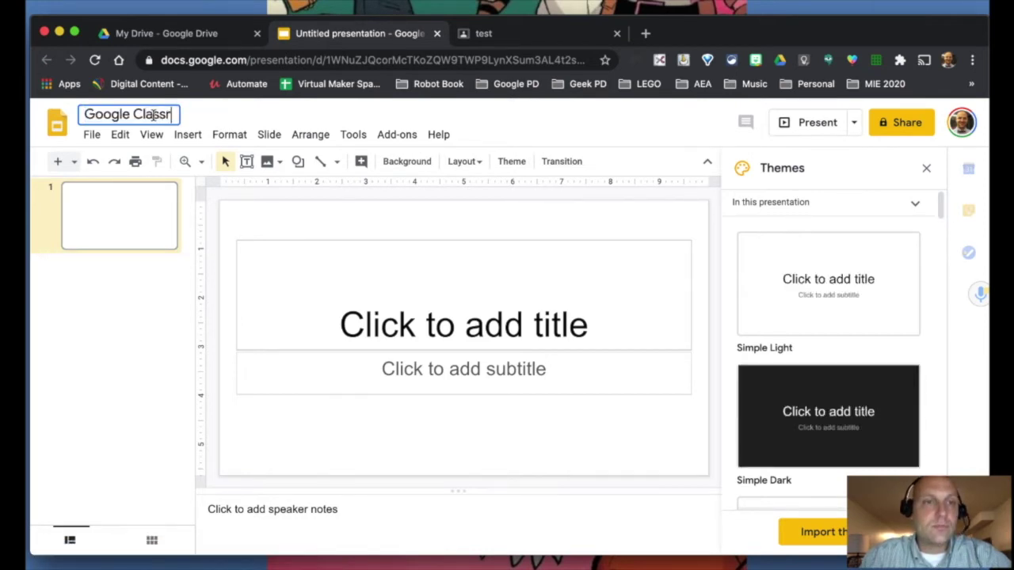
{"action": "type", "text": "oo"}
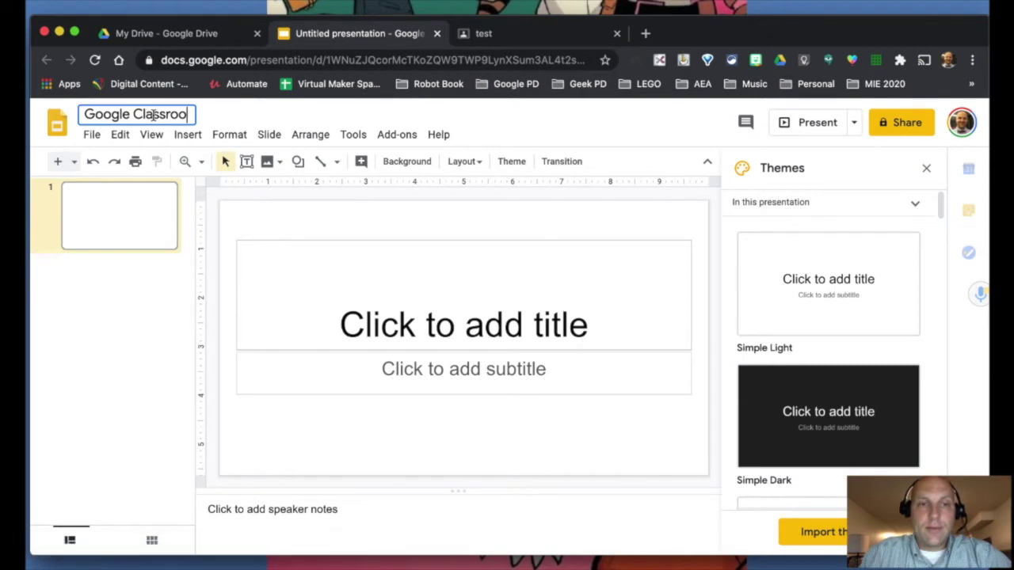
{"action": "type", "text": "m Banner Temp"}
{"action": "type", "text": "l"}
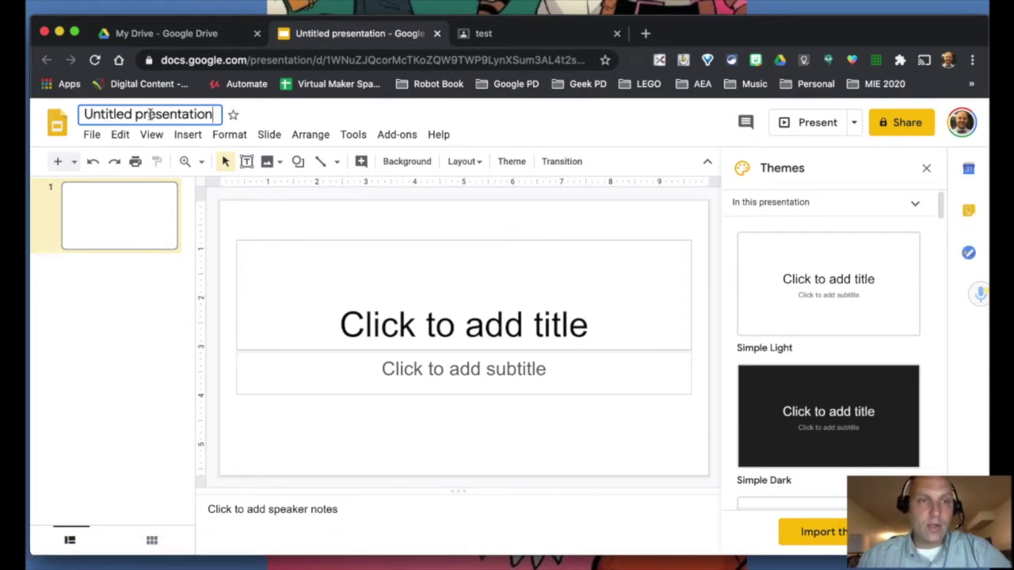
{"action": "triple_click", "coordinate": [150, 115]}
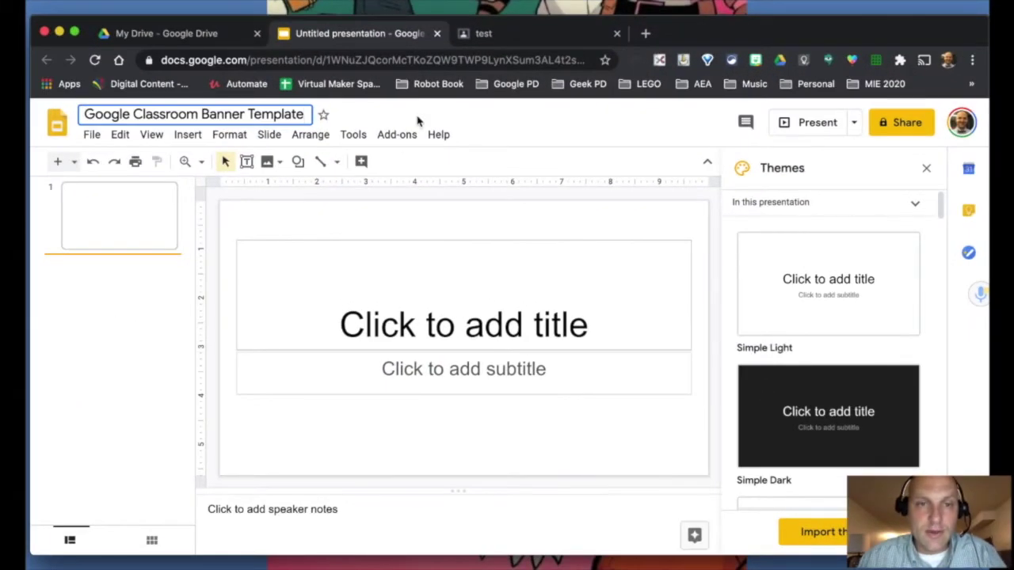
{"action": "key", "text": "Return"}
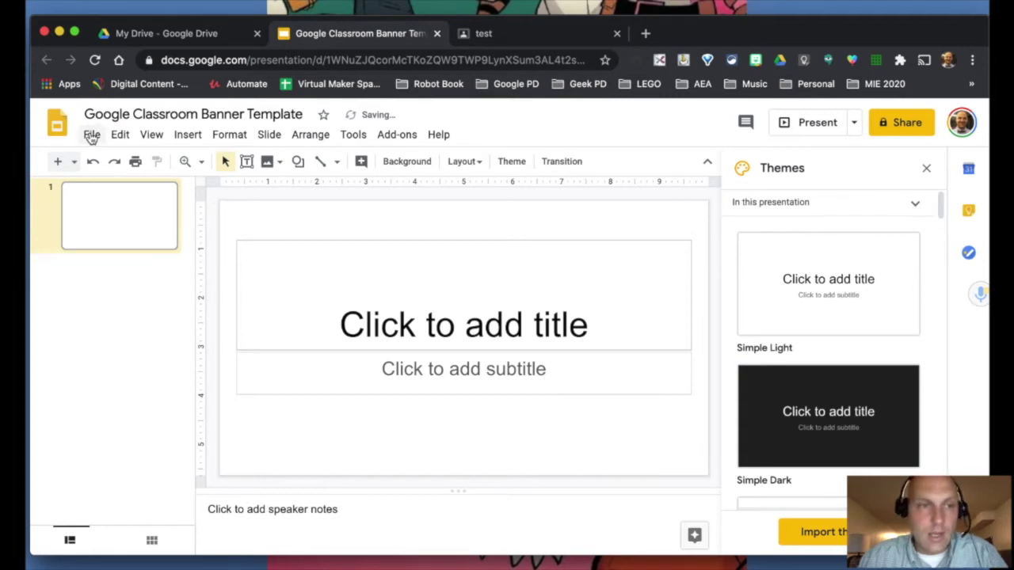
In Page setup, set a custom slide size of 800 × 200 pixels and apply it
{"action": "left_click", "coordinate": [91, 136]}
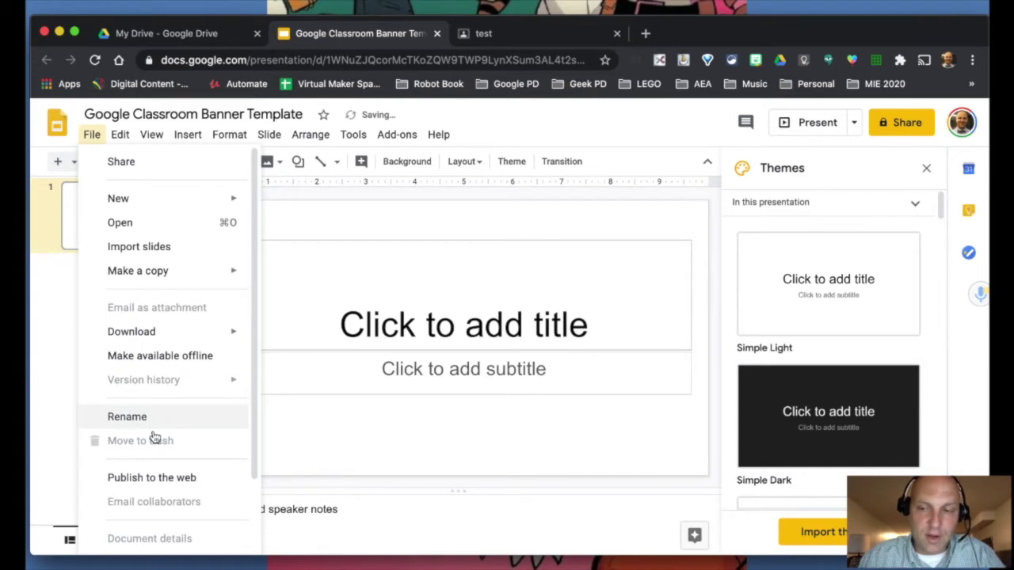
{"action": "scroll", "coordinate": [154, 436], "scroll_direction": "down", "scroll_amount": 3}
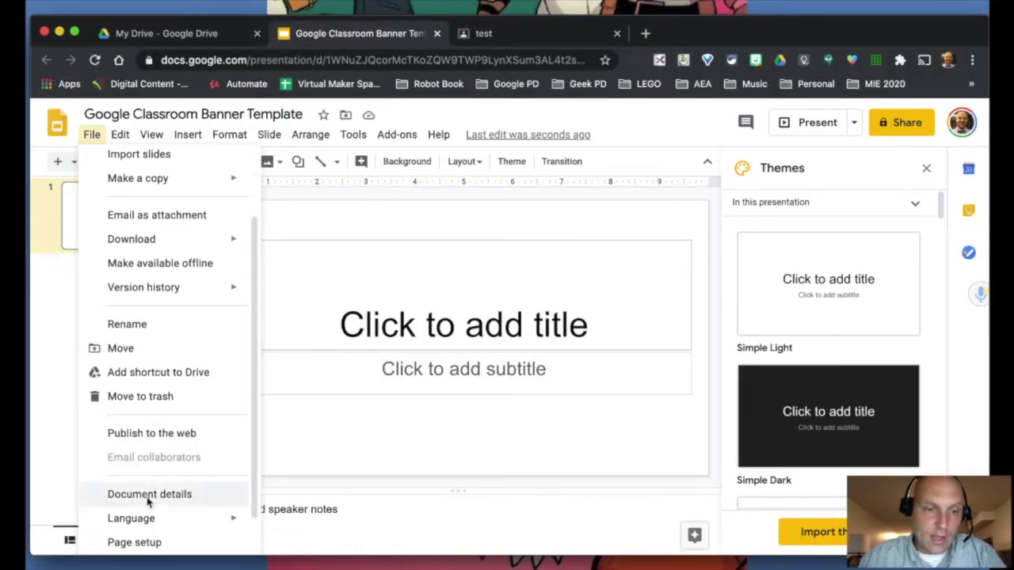
{"action": "left_click", "coordinate": [140, 543]}
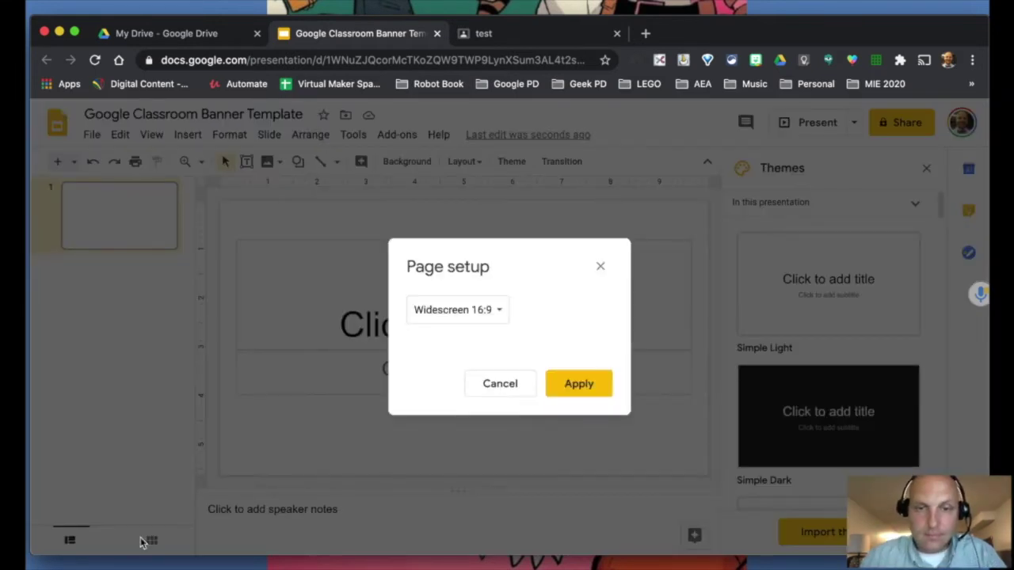
{"action": "left_click", "coordinate": [502, 313]}
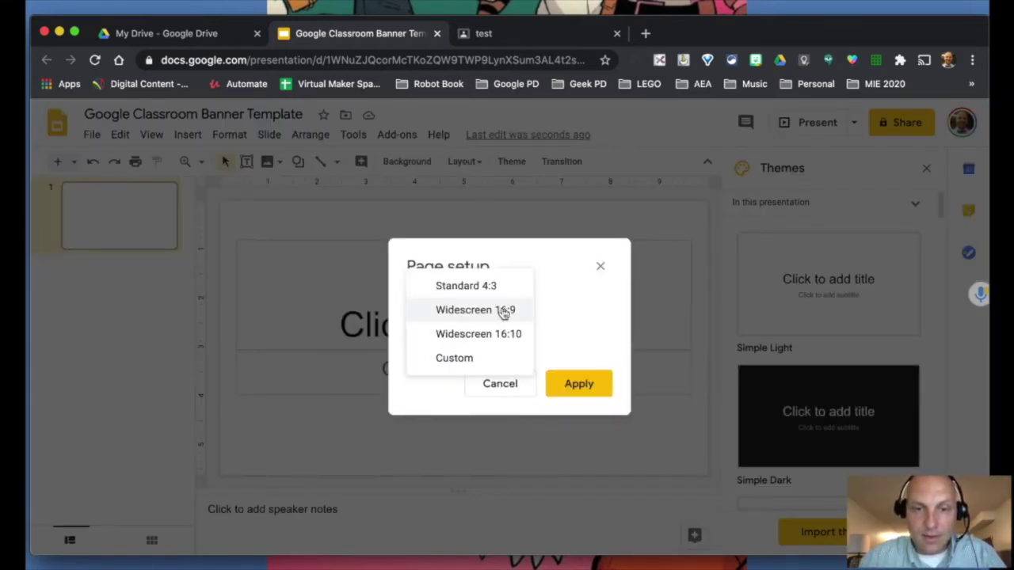
{"action": "left_click", "coordinate": [479, 362]}
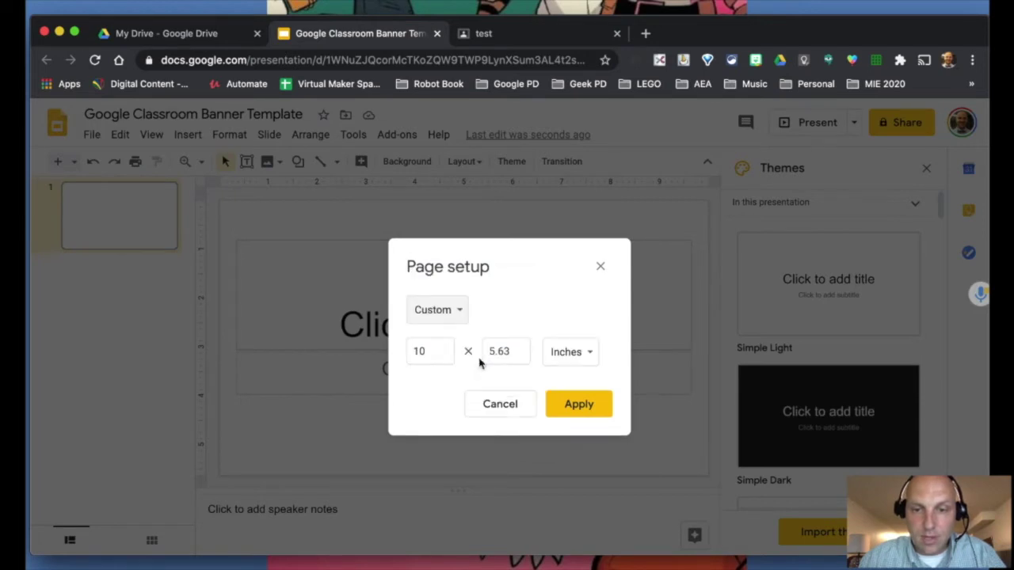
{"action": "left_click", "coordinate": [585, 358]}
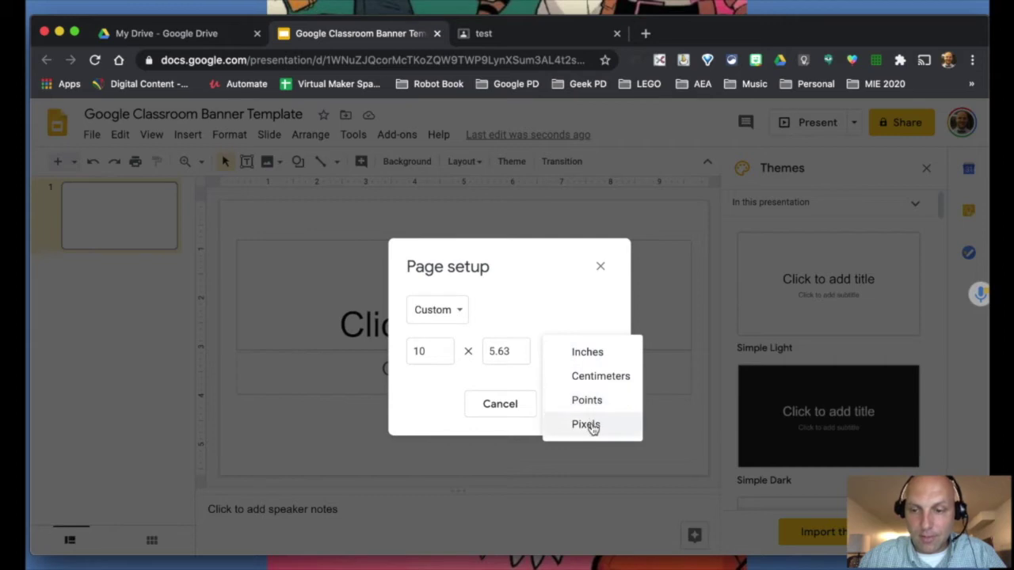
{"action": "left_click", "coordinate": [587, 424]}
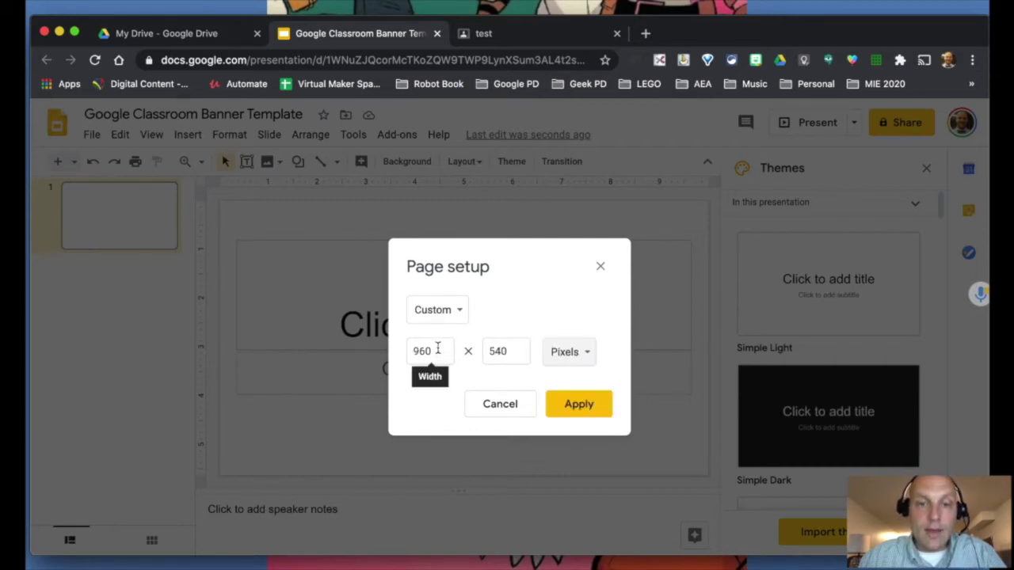
{"action": "left_click_drag", "start_coordinate": [437, 351], "coordinate": [405, 351]}
{"action": "type", "text": "800"}
{"action": "left_click_drag", "start_coordinate": [520, 350], "coordinate": [483, 352]}
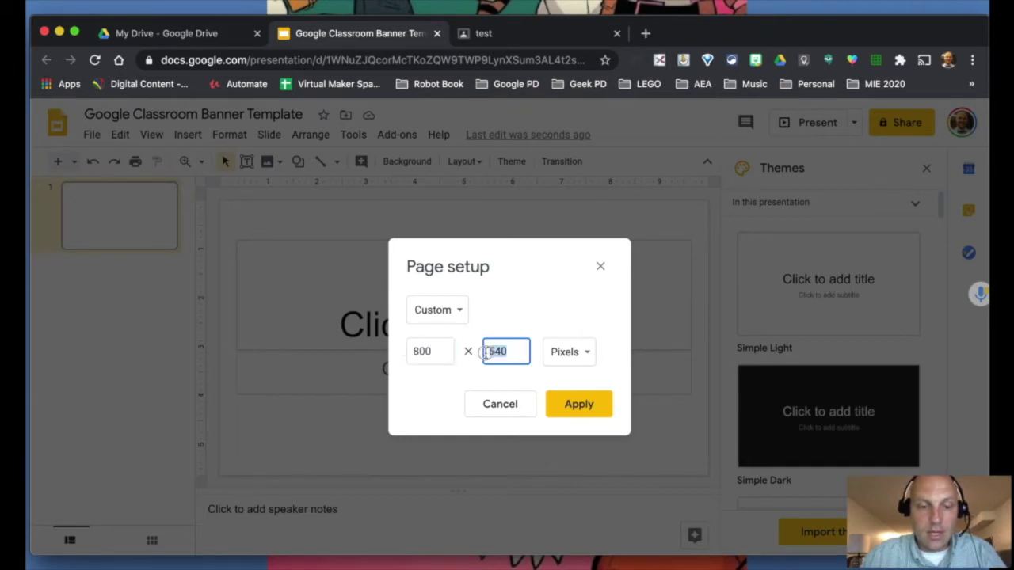
{"action": "type", "text": "200"}
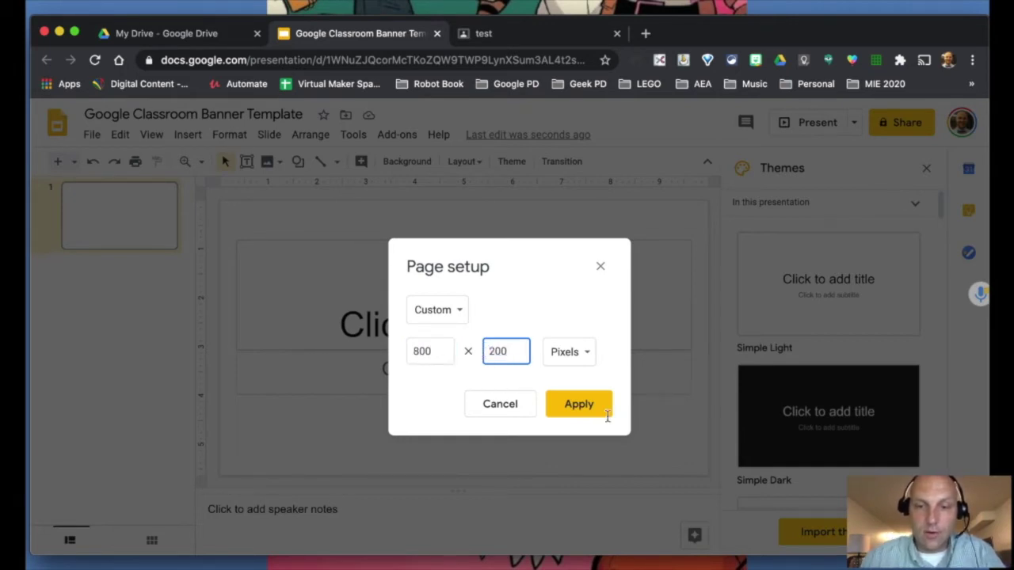
{"action": "left_click", "coordinate": [586, 407]}
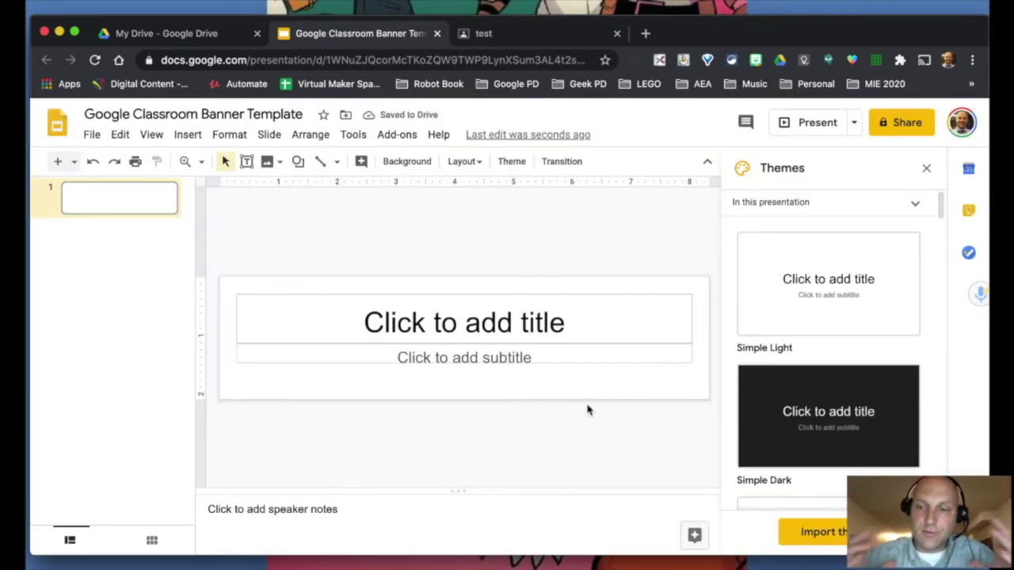
{"action": "left_click", "coordinate": [491, 33]}
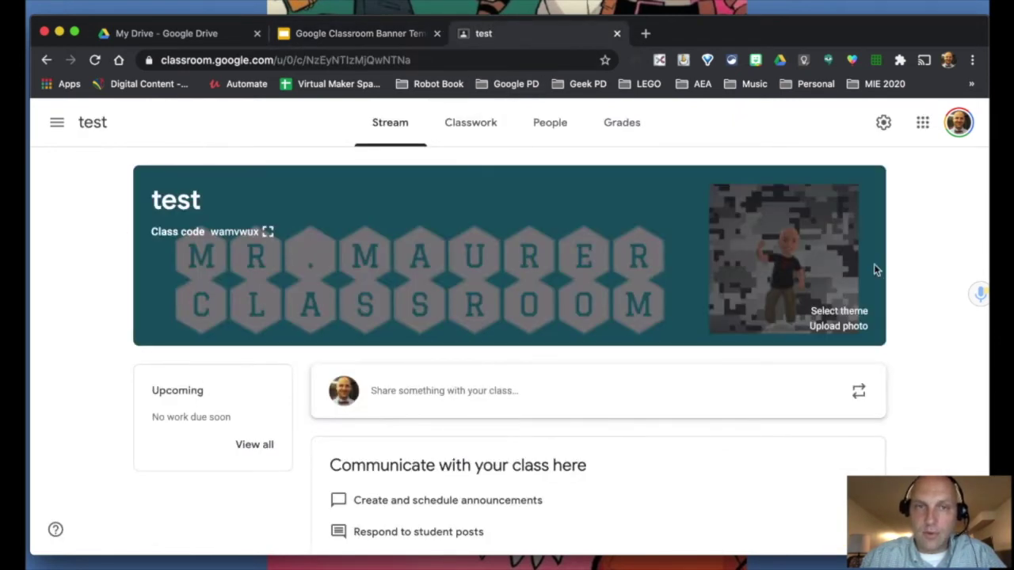
{"action": "left_click", "coordinate": [372, 33]}
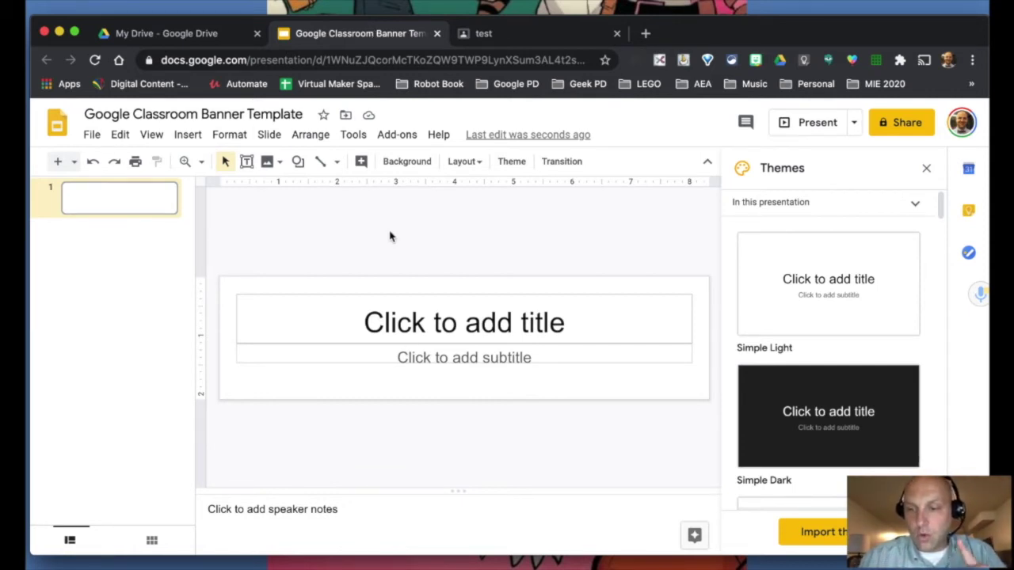
{"action": "left_click", "coordinate": [396, 136]}
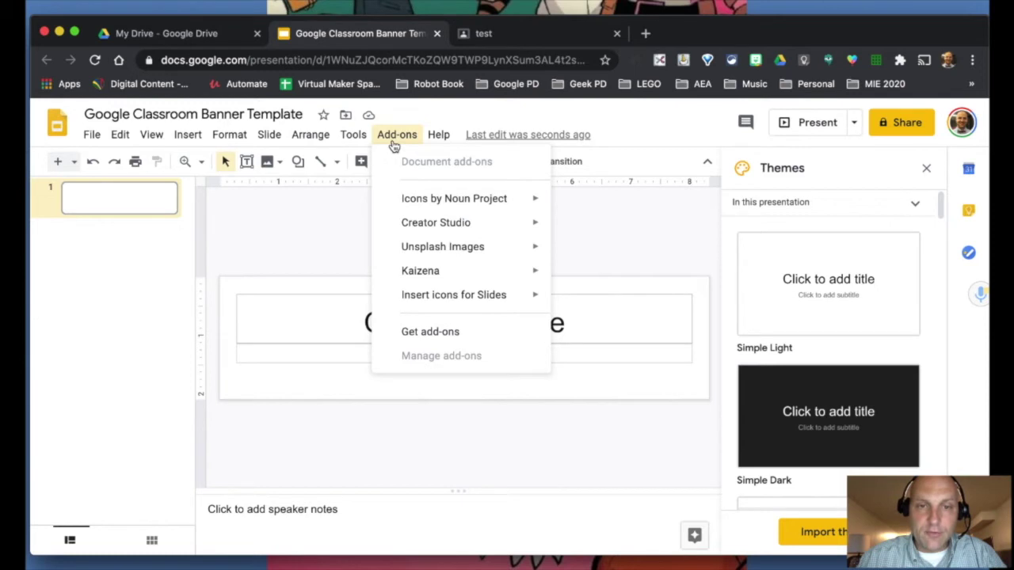
{"action": "left_click", "coordinate": [430, 333]}
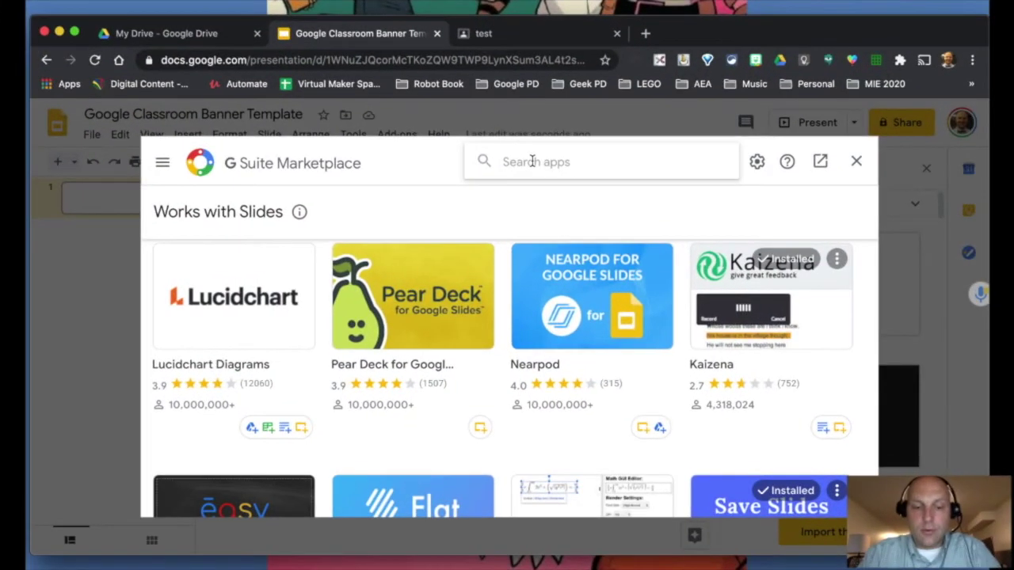
{"action": "left_click", "coordinate": [532, 161]}
{"action": "type", "text": "creator studio"}
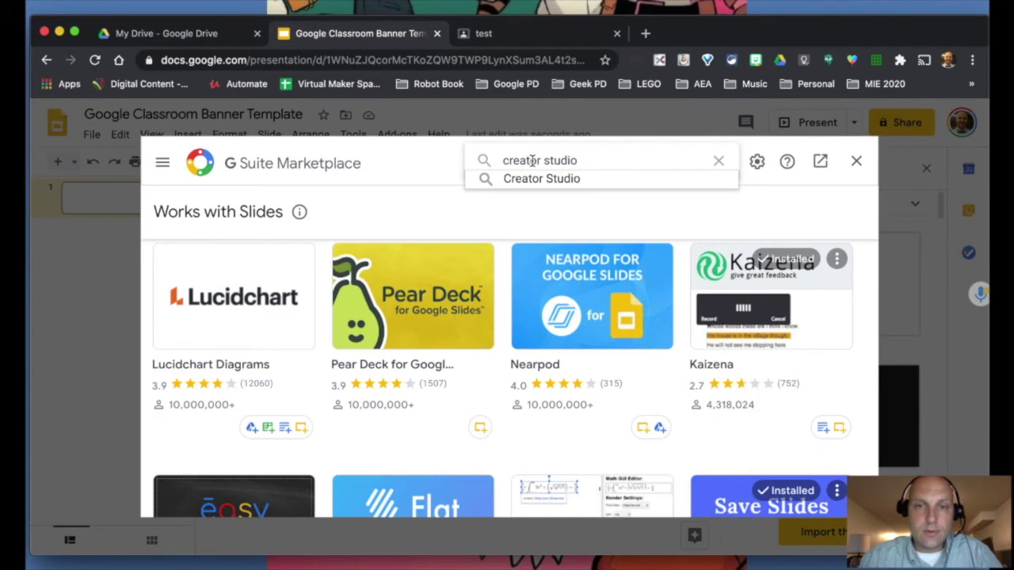
{"action": "key", "text": "Return"}
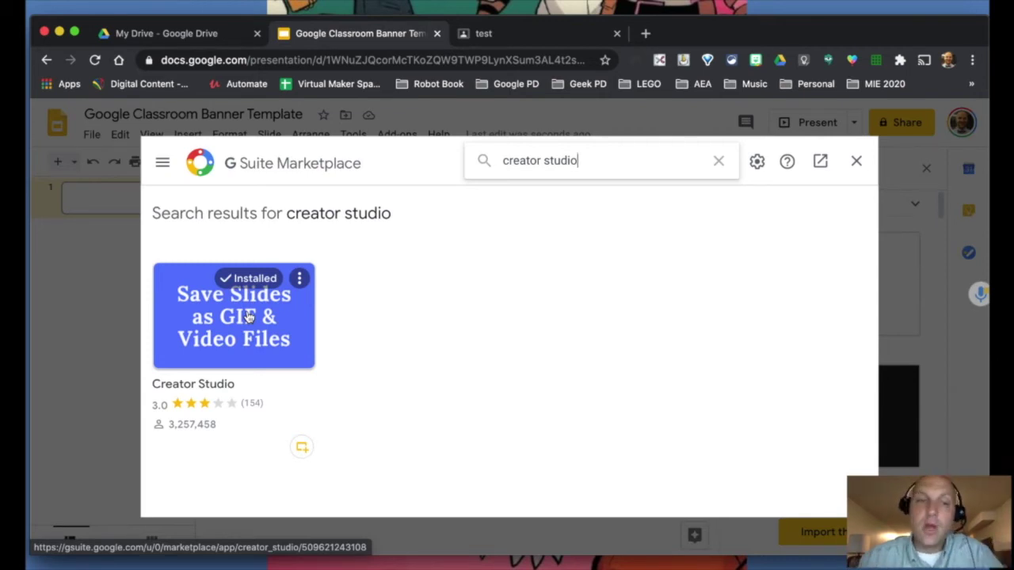
{"action": "left_click", "coordinate": [247, 337]}
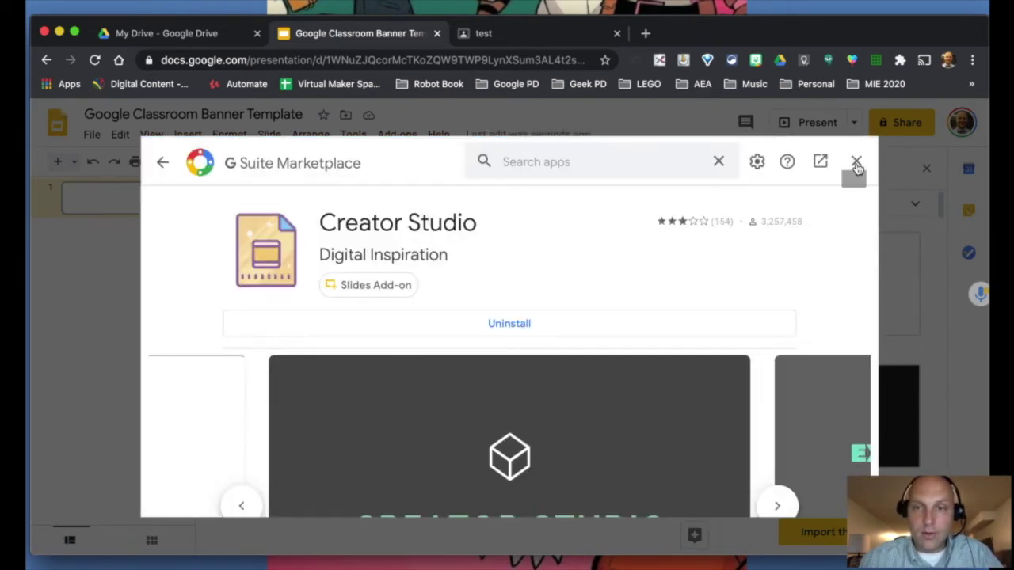
{"action": "left_click", "coordinate": [856, 162]}
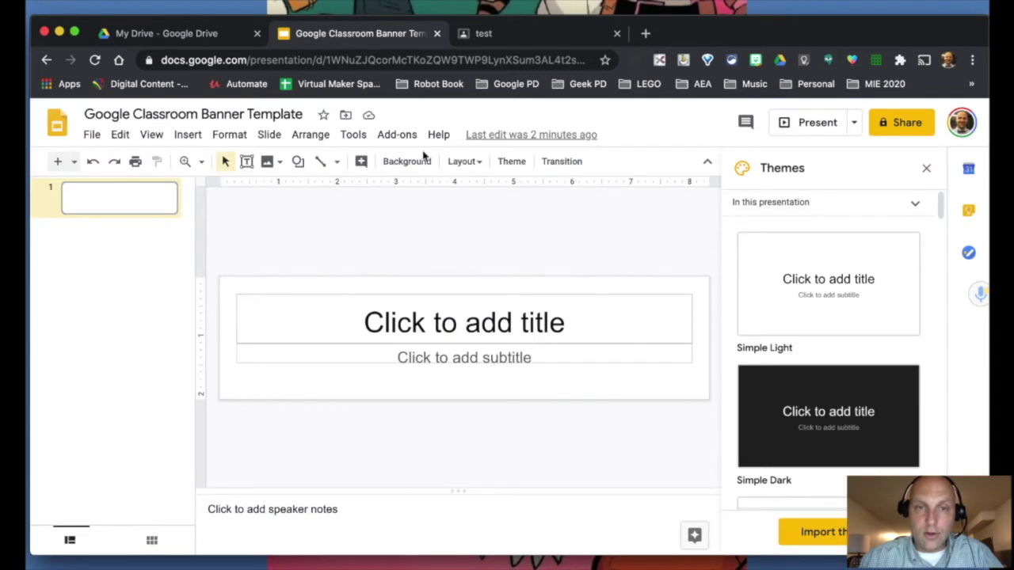
{"action": "left_click", "coordinate": [396, 136]}
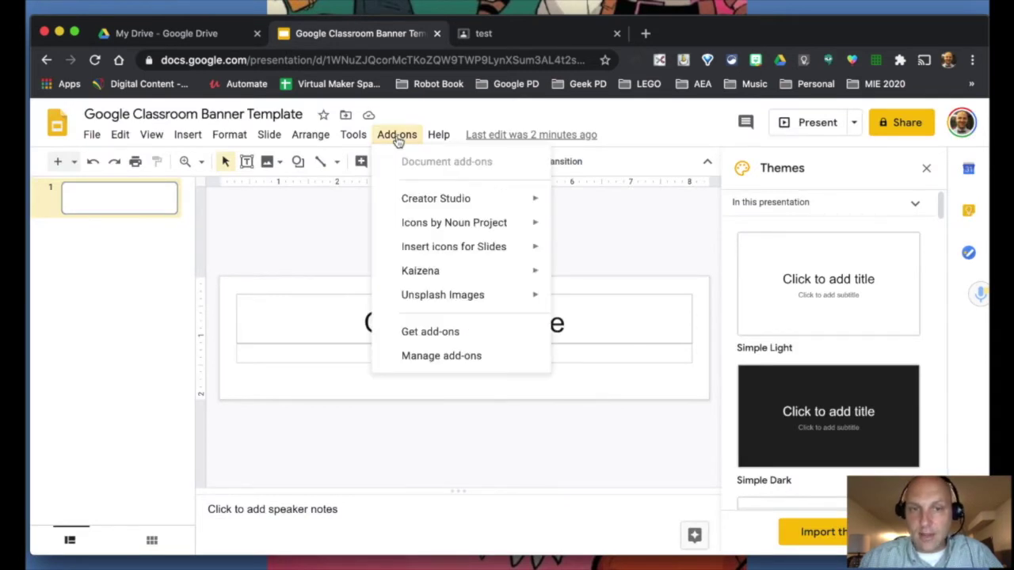
{"action": "mouse_move", "coordinate": [436, 203]}
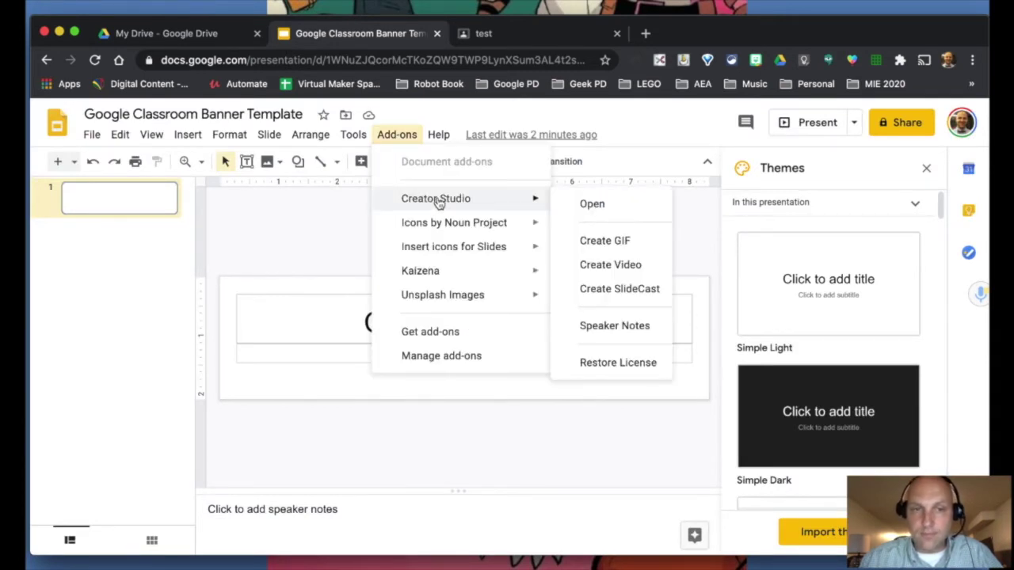
{"action": "left_click", "coordinate": [313, 238]}
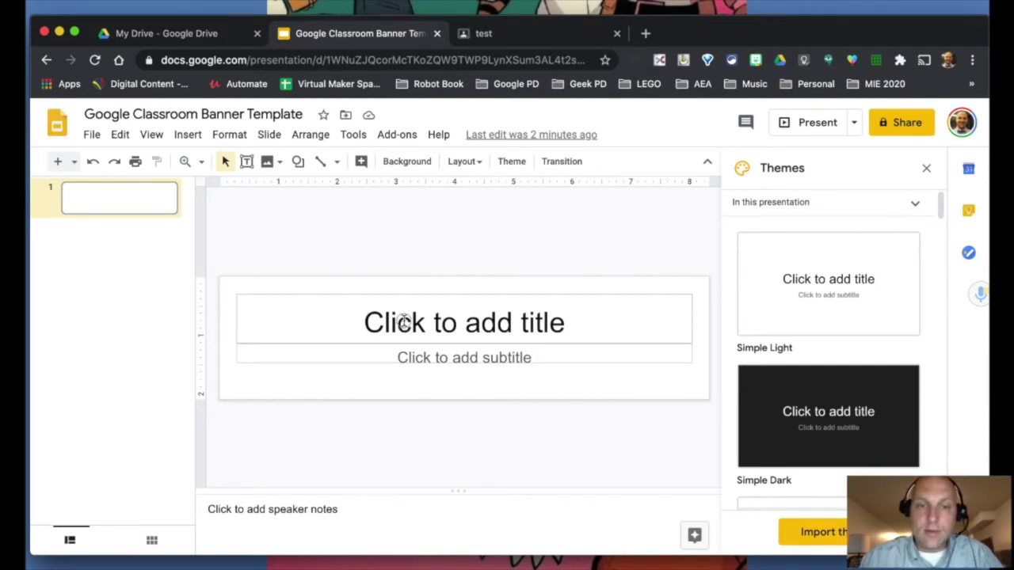
Paste 'Living On The Edge of Chaos' as the title and the productivity tagline as subtitle
{"action": "left_click", "coordinate": [470, 327]}
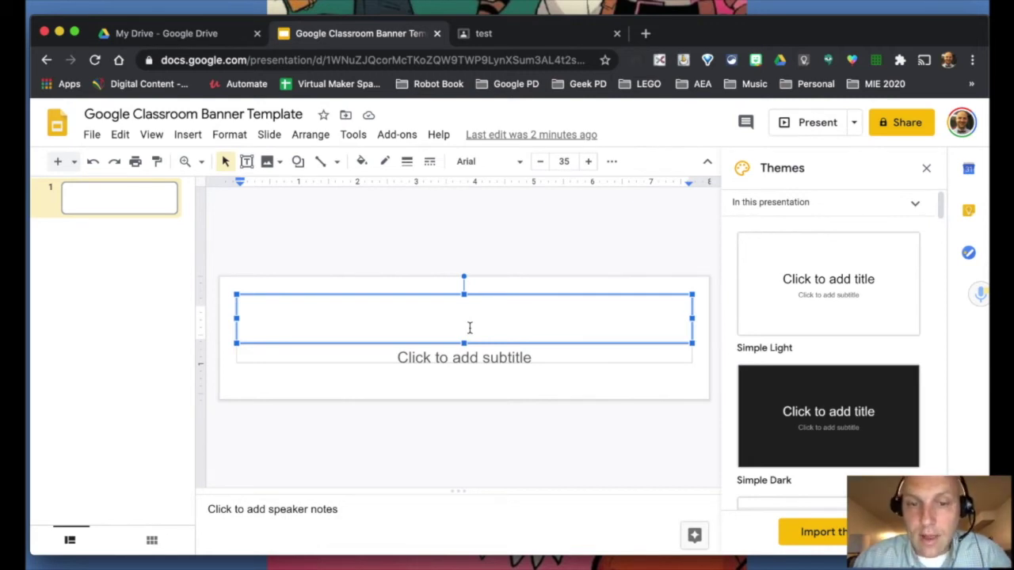
{"action": "type", "text": "Living On The Edge of Chaos"}
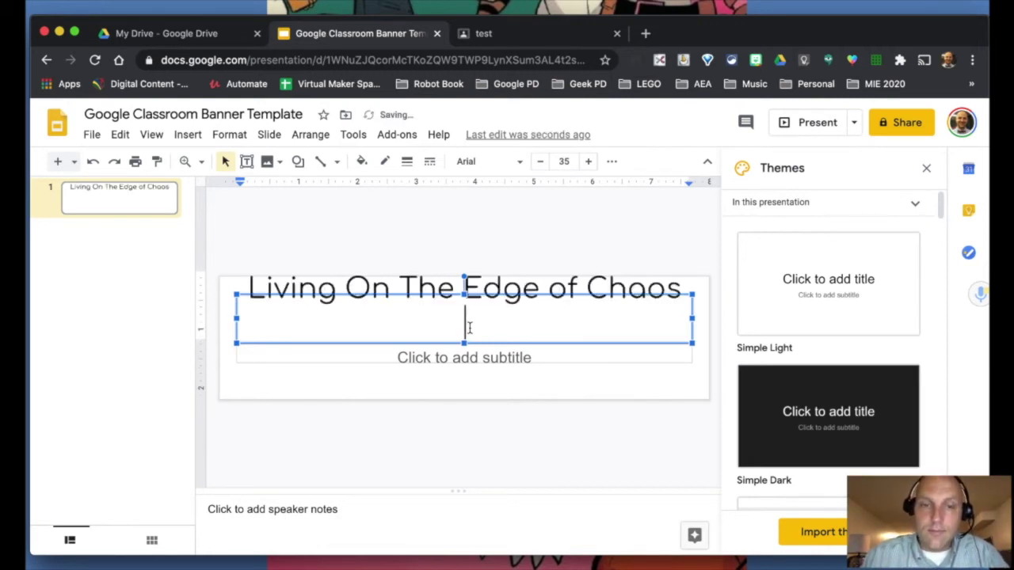
{"action": "key", "text": "BackSpace"}
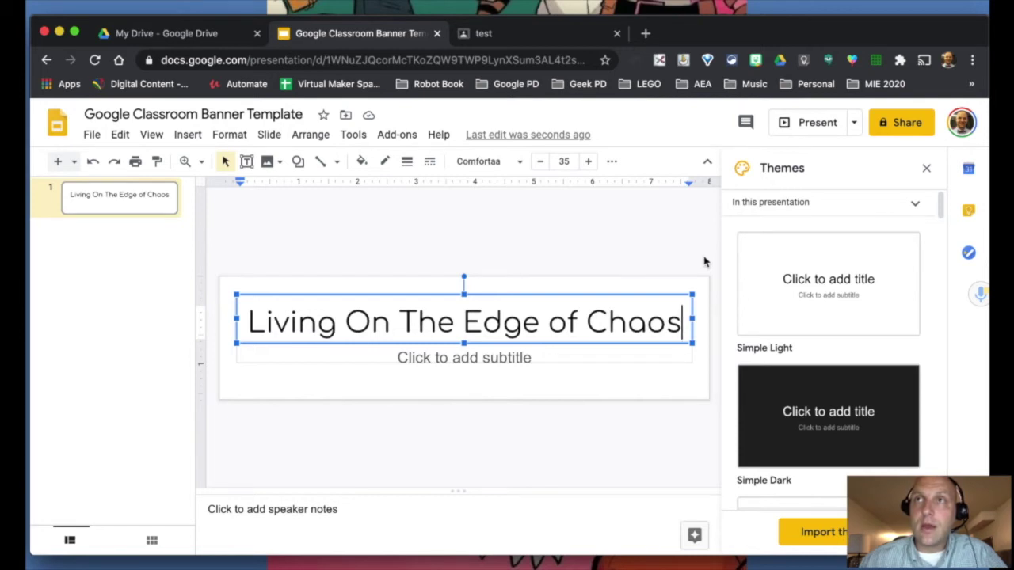
{"action": "left_click", "coordinate": [465, 358]}
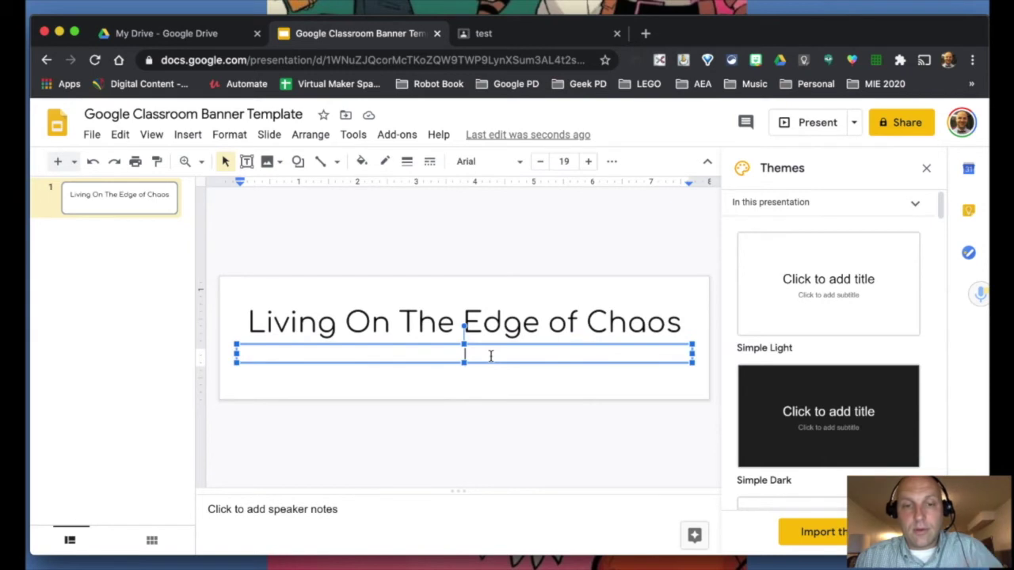
{"action": "type", "text": "Productivity, Peace of Mind, and Nerdiness Over a Cup of Coffee"}
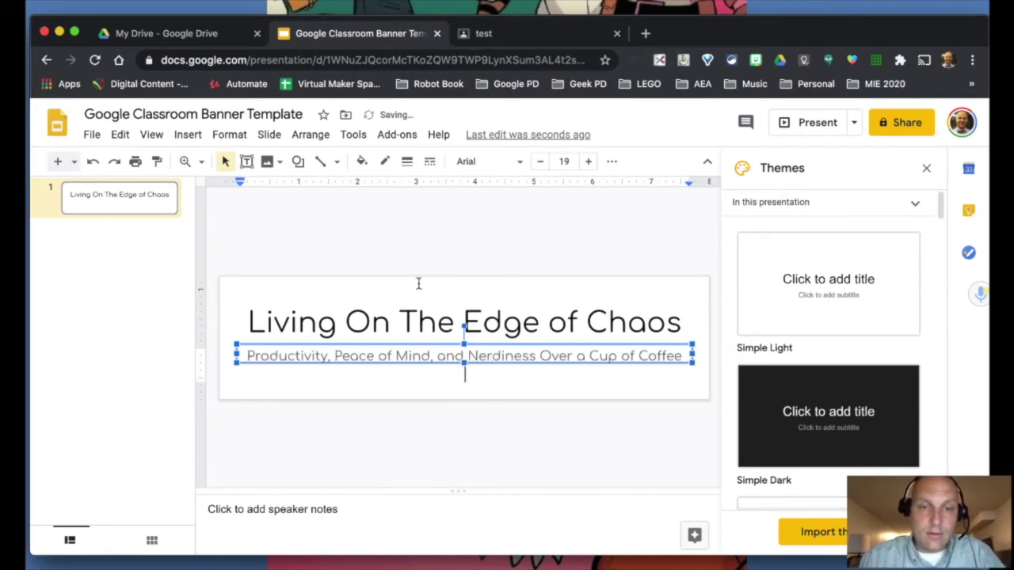